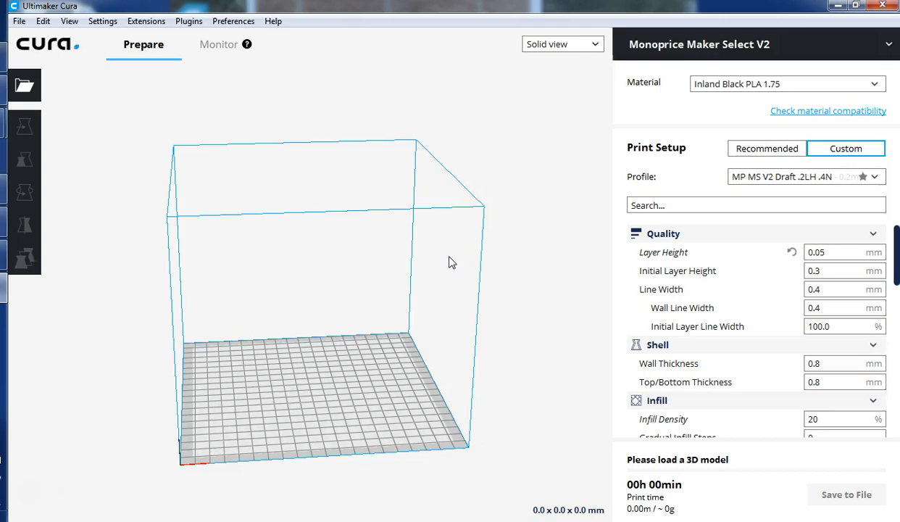
# Switch to Inventor and start saving a copy of the Boat Prop part with the STL file type
pyautogui.click(214, 244)
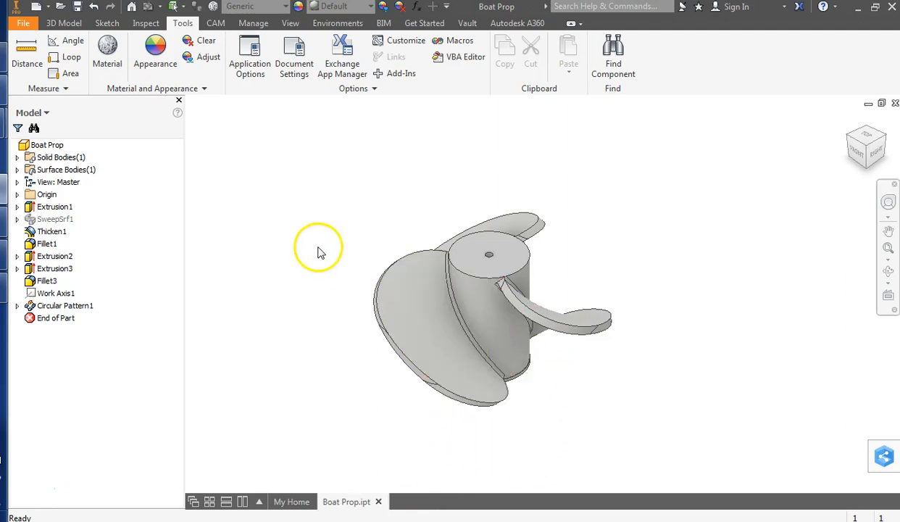
pyautogui.click(21, 24)
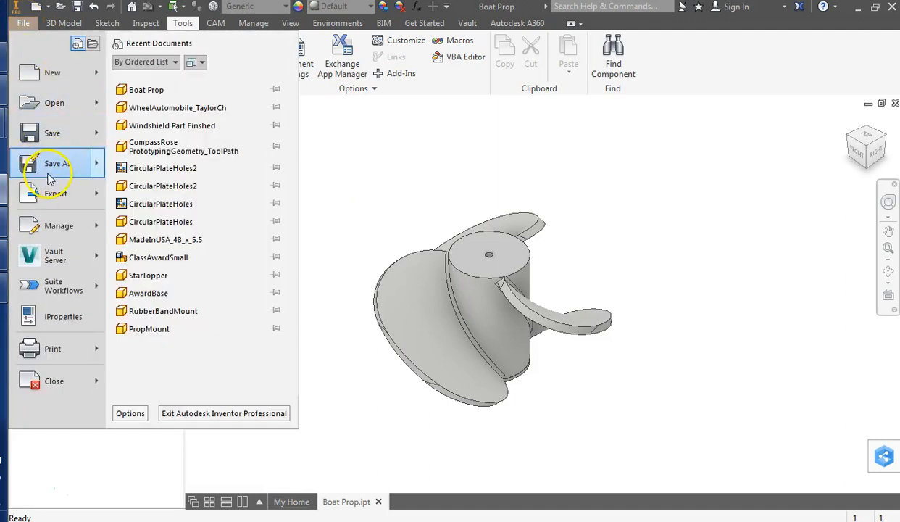
pyautogui.click(49, 174)
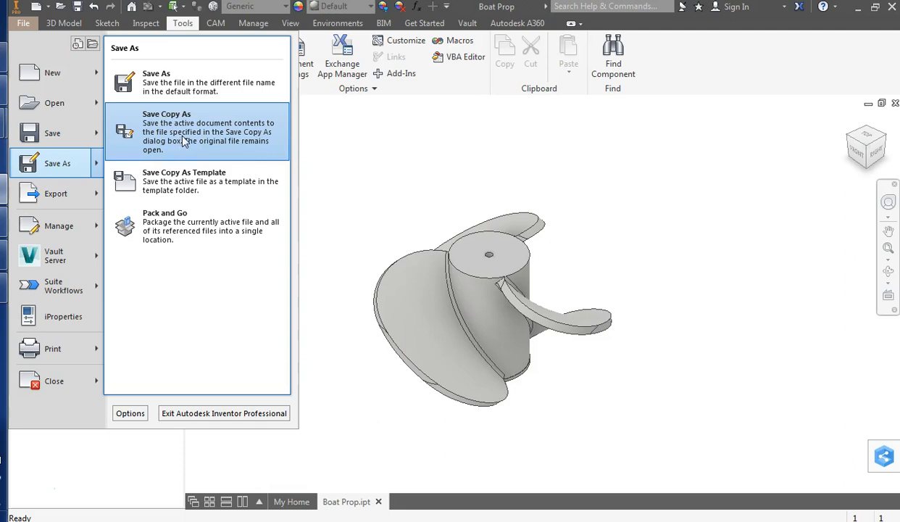
pyautogui.click(183, 134)
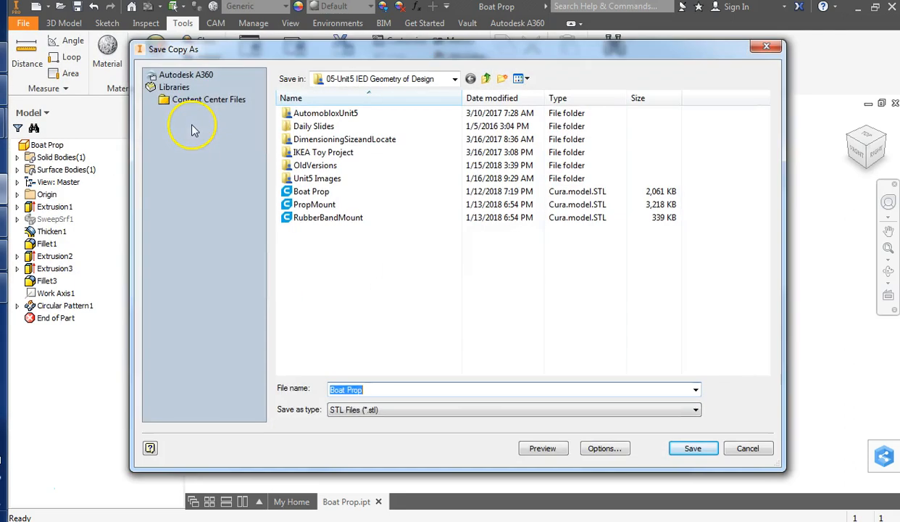
pyautogui.click(367, 411)
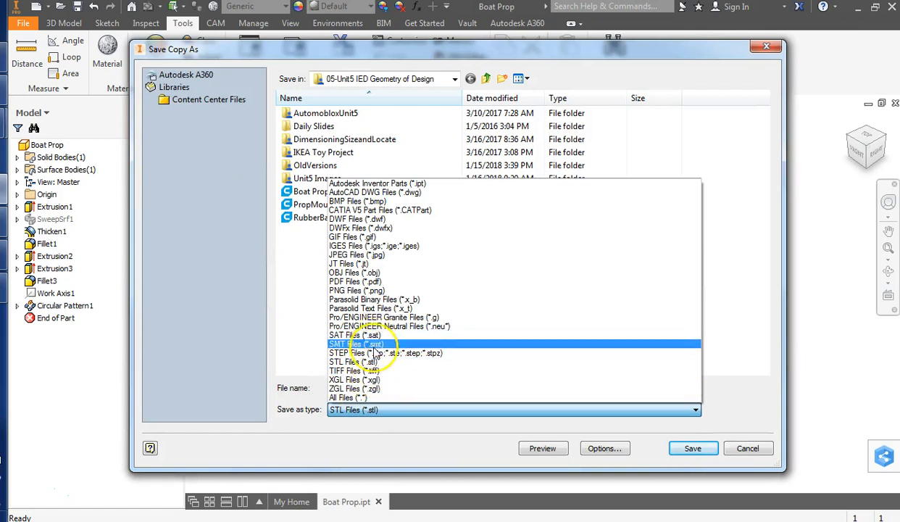
pyautogui.click(341, 410)
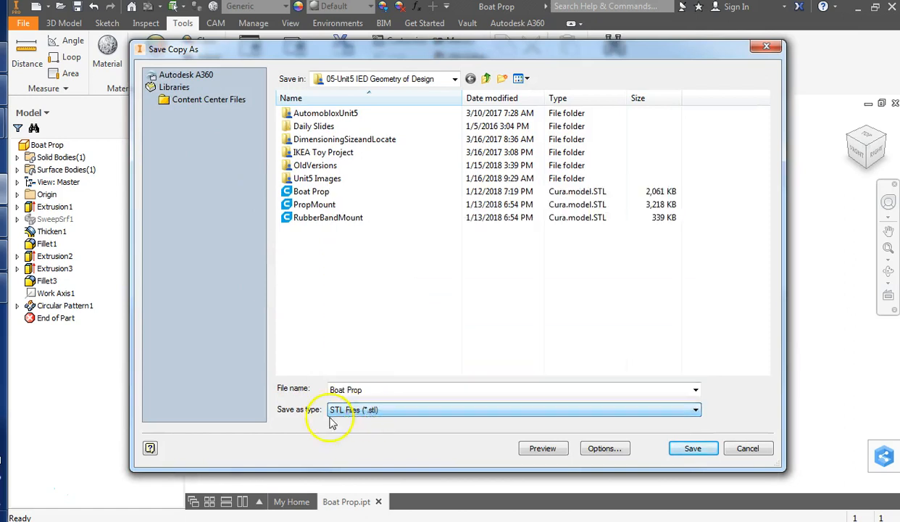
pyautogui.click(375, 411)
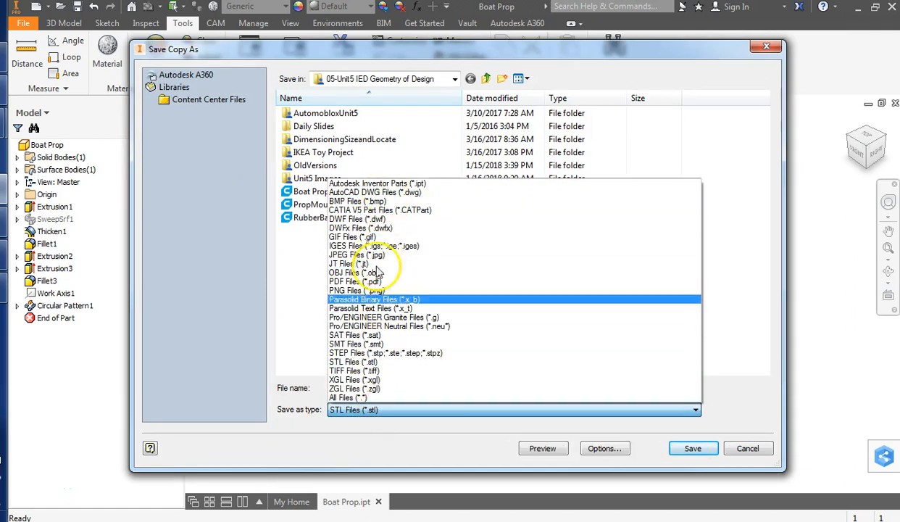
pyautogui.click(387, 363)
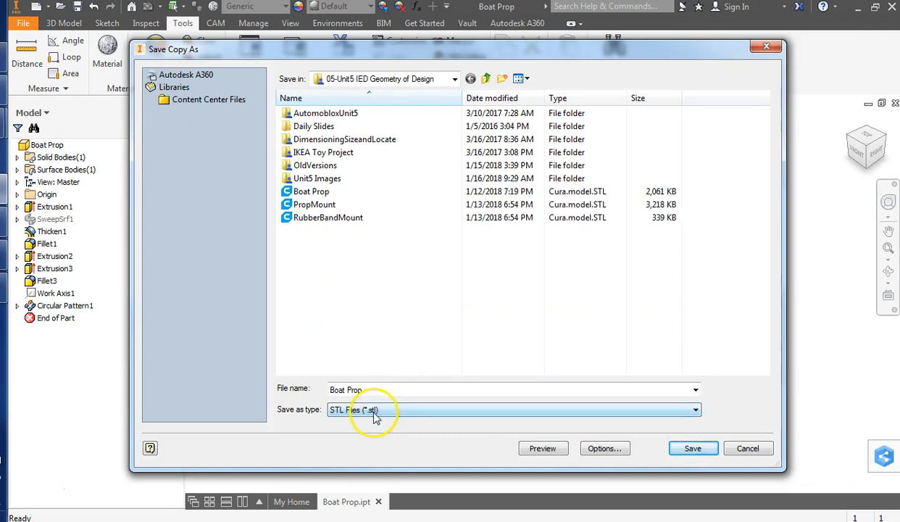
# Choose the Desktop as the save location for the Boat Prop STL copy
pyautogui.click(376, 390)
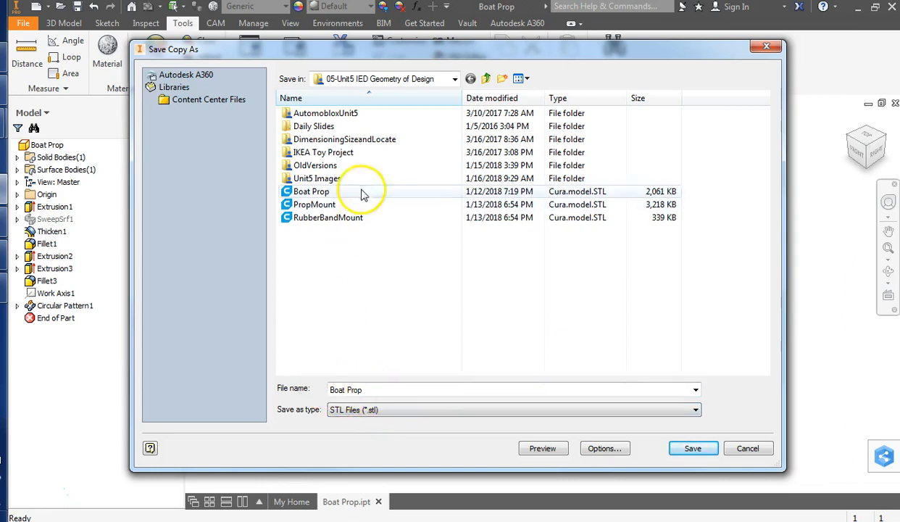
pyautogui.click(408, 82)
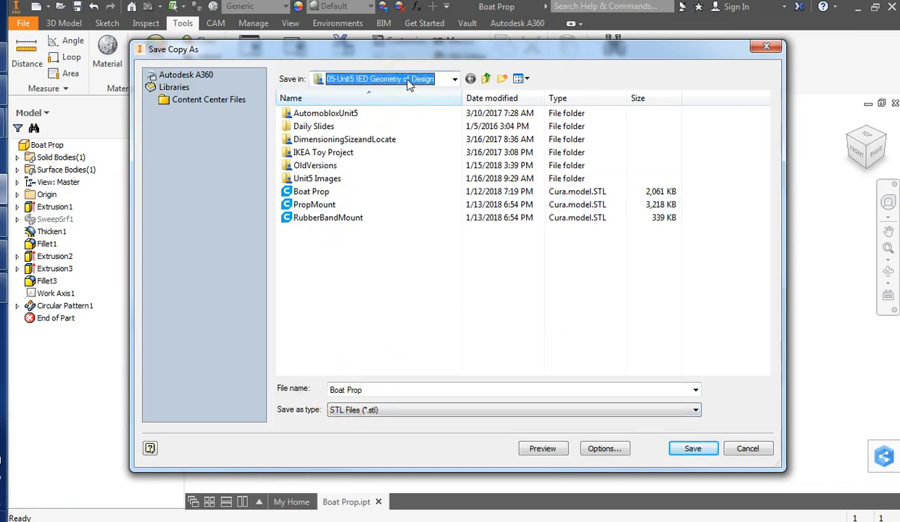
pyautogui.click(455, 80)
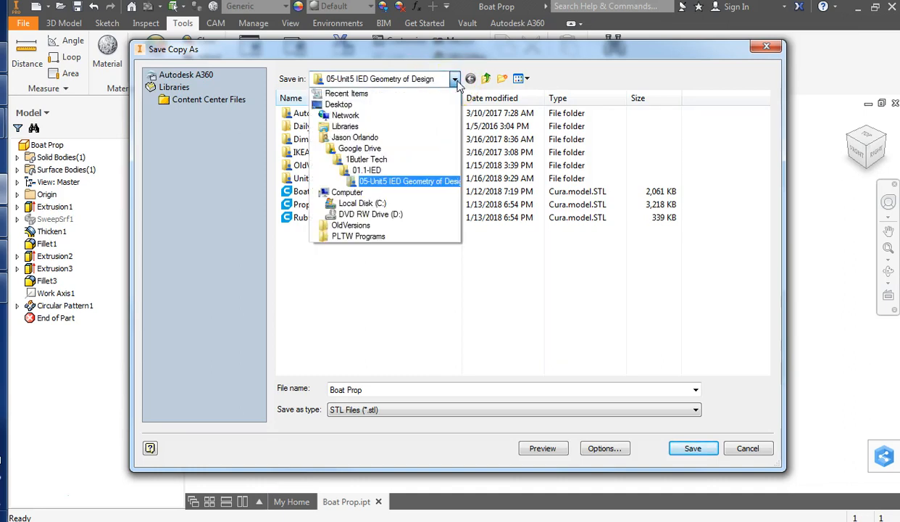
pyautogui.click(347, 108)
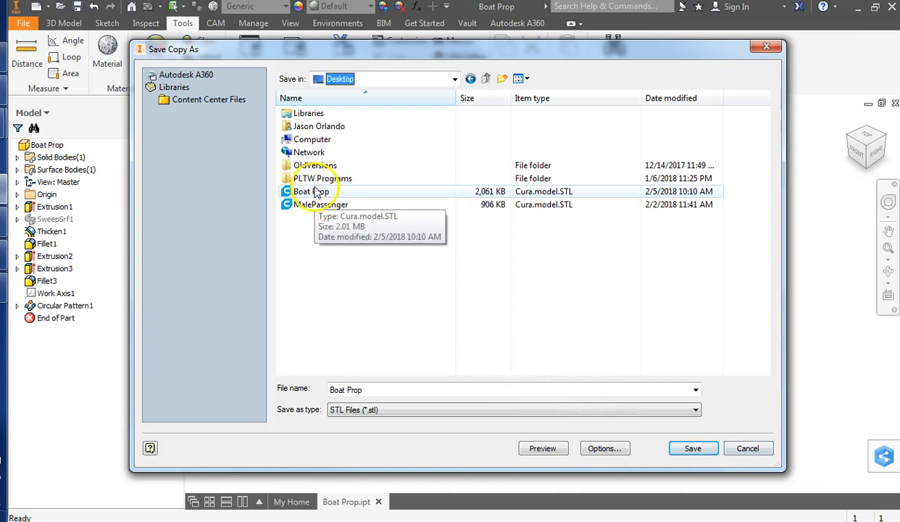
pyautogui.click(691, 449)
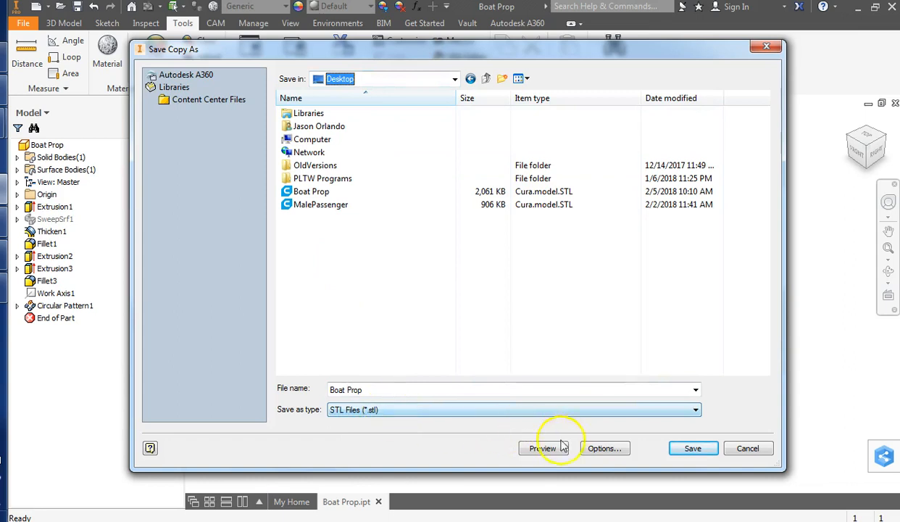
# Set the STL export options to millimeter units and High resolution, and cancel saving the copy
pyautogui.click(604, 449)
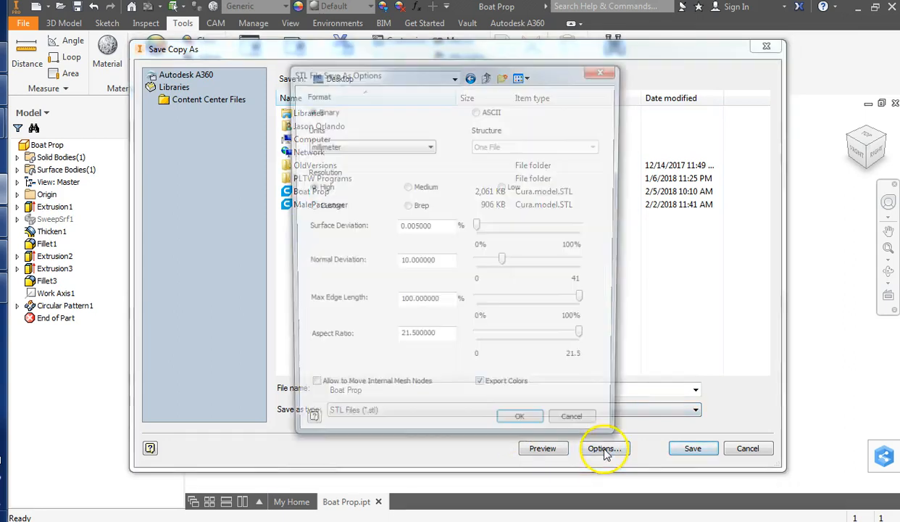
pyautogui.click(357, 148)
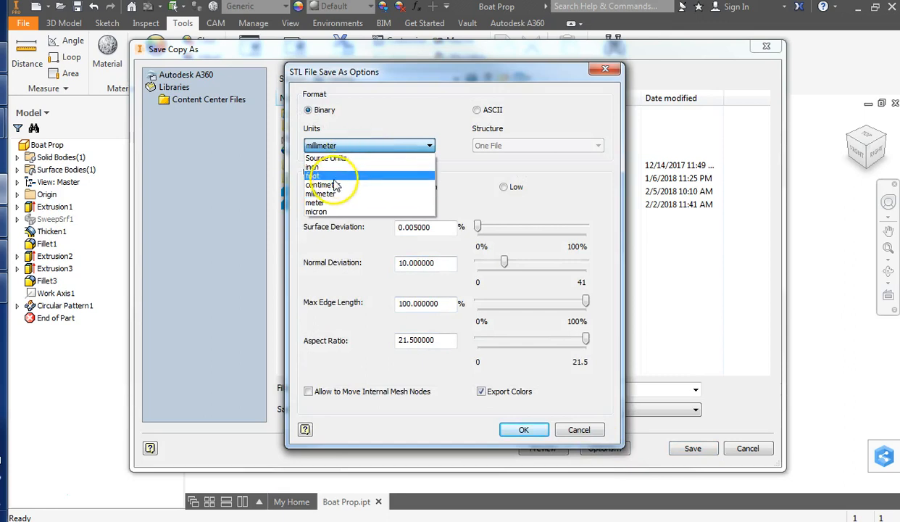
pyautogui.click(337, 185)
pyautogui.click(343, 148)
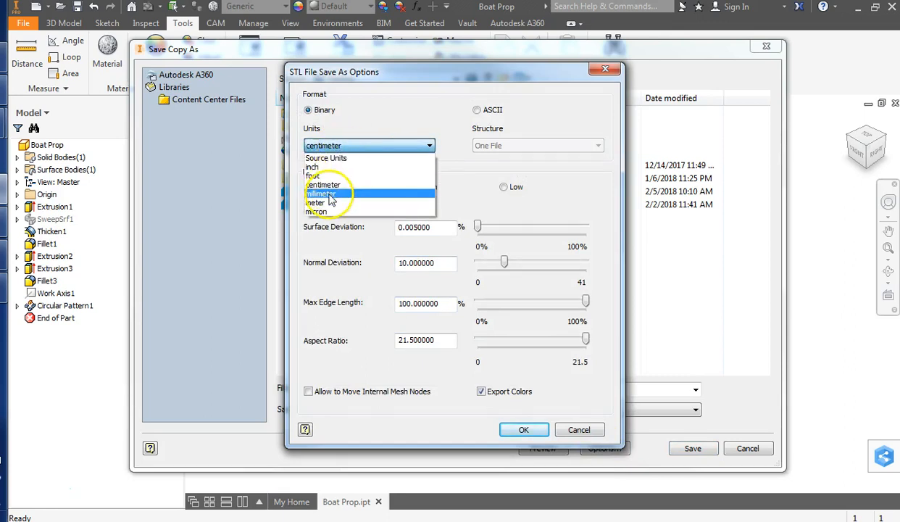
pyautogui.click(327, 194)
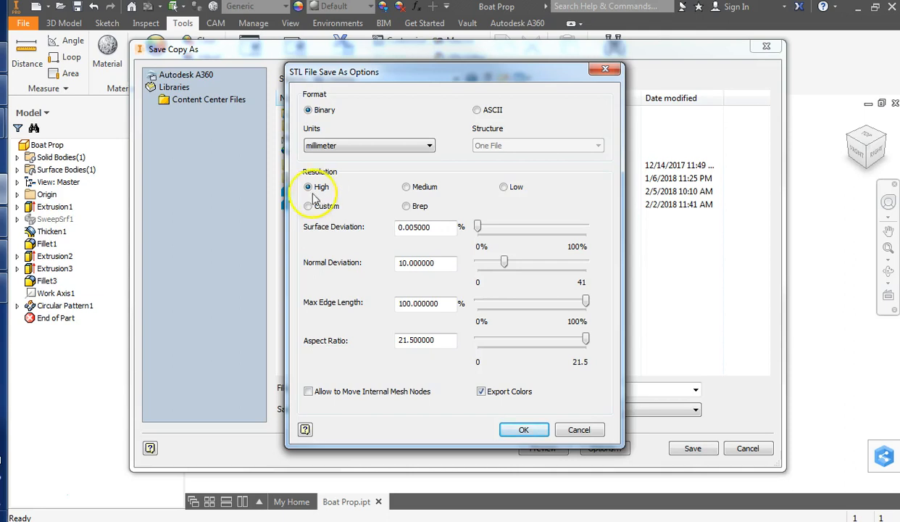
pyautogui.click(406, 187)
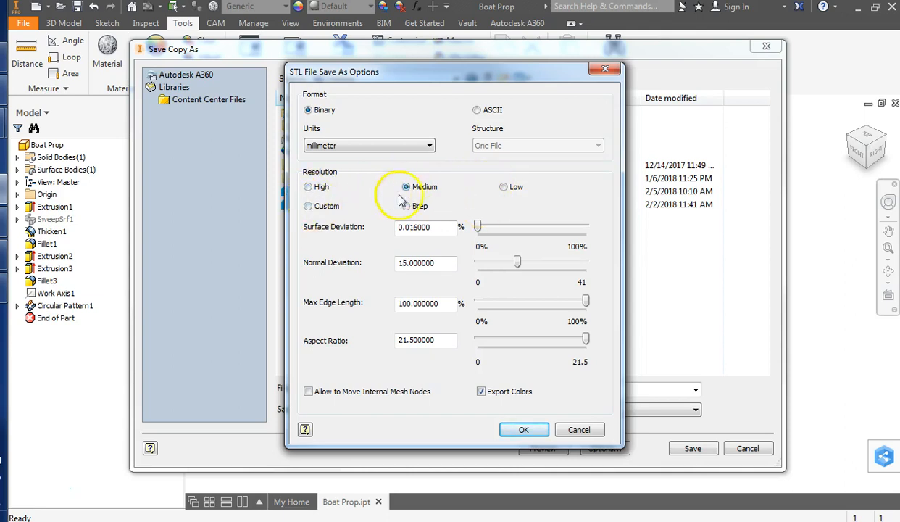
pyautogui.click(309, 186)
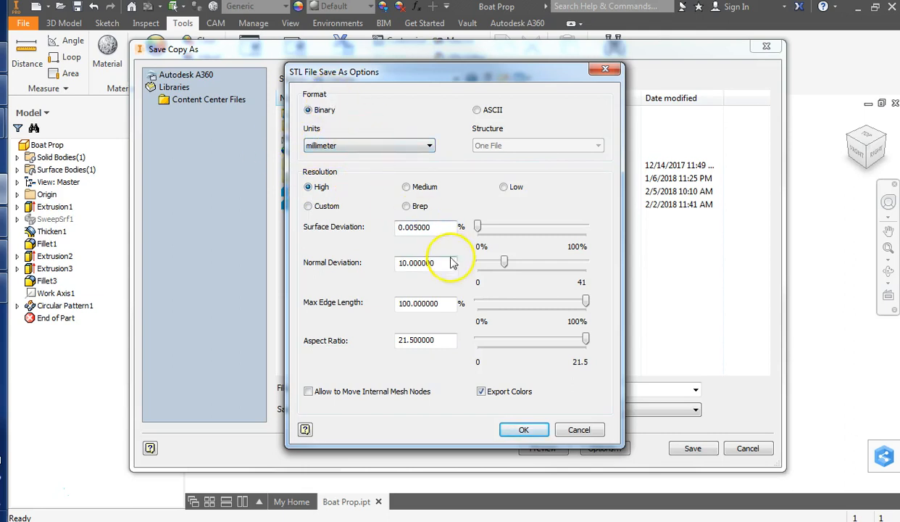
pyautogui.click(523, 430)
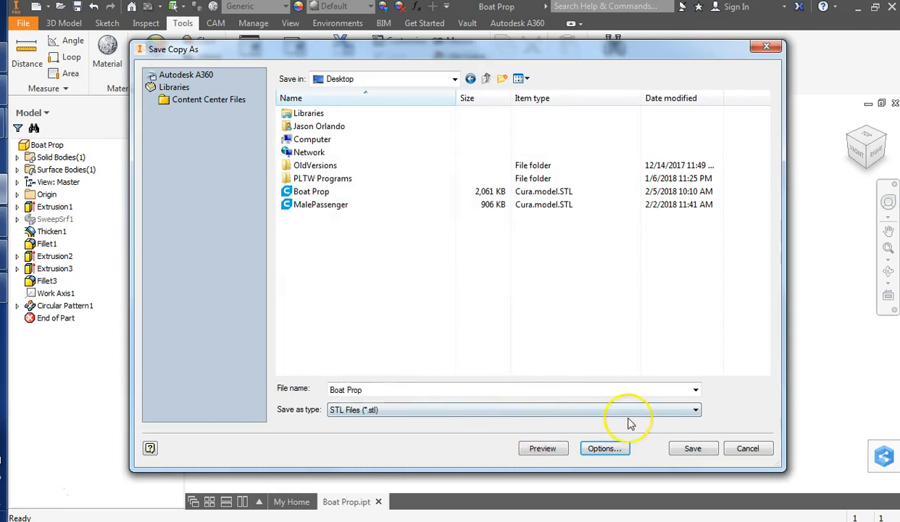
pyautogui.click(747, 449)
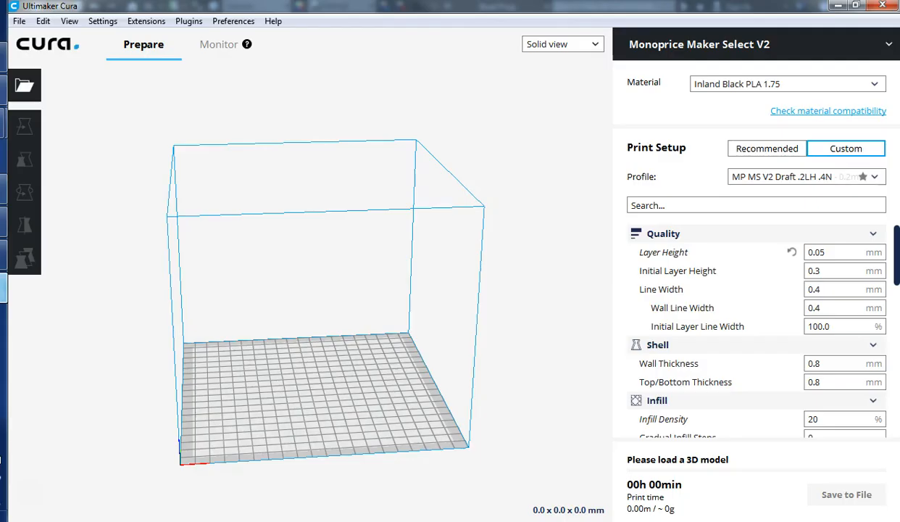
# Switch to Cura and load the Boat Prop STL file from the Desktop
pyautogui.click(24, 85)
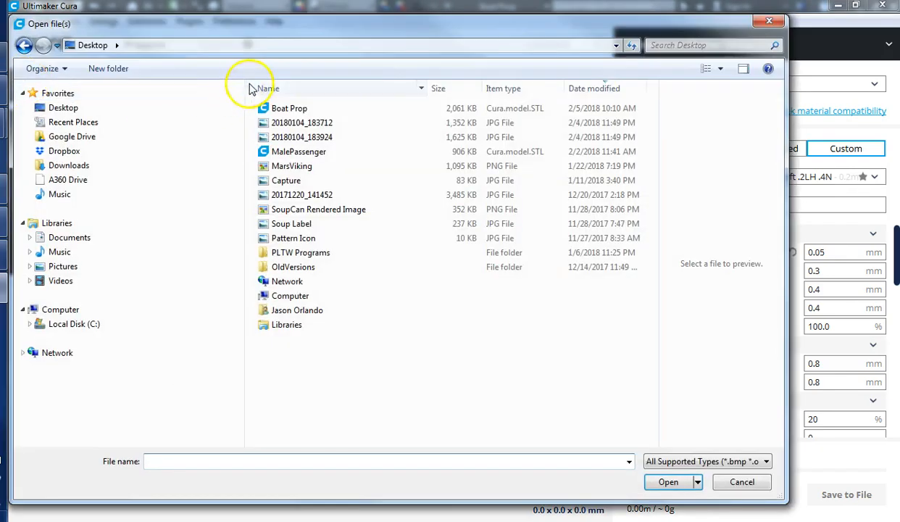
pyautogui.click(288, 108)
pyautogui.click(668, 482)
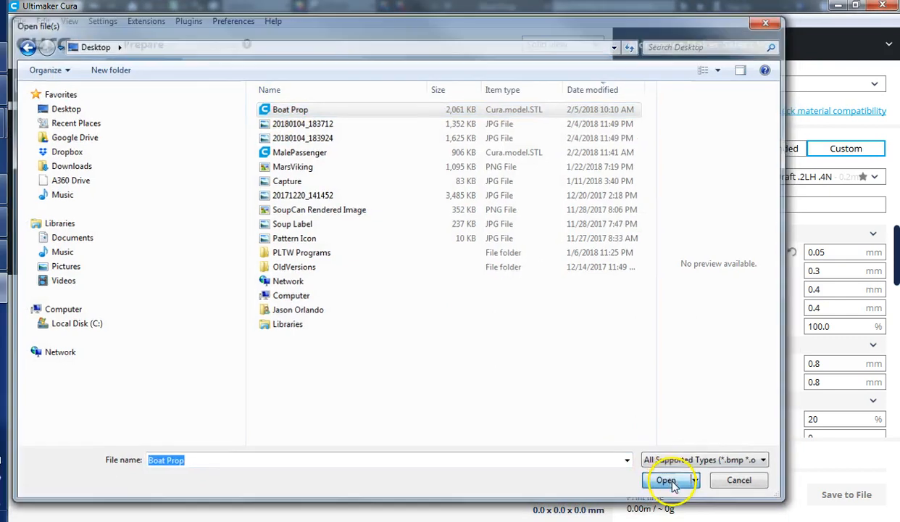
pyautogui.click(386, 366)
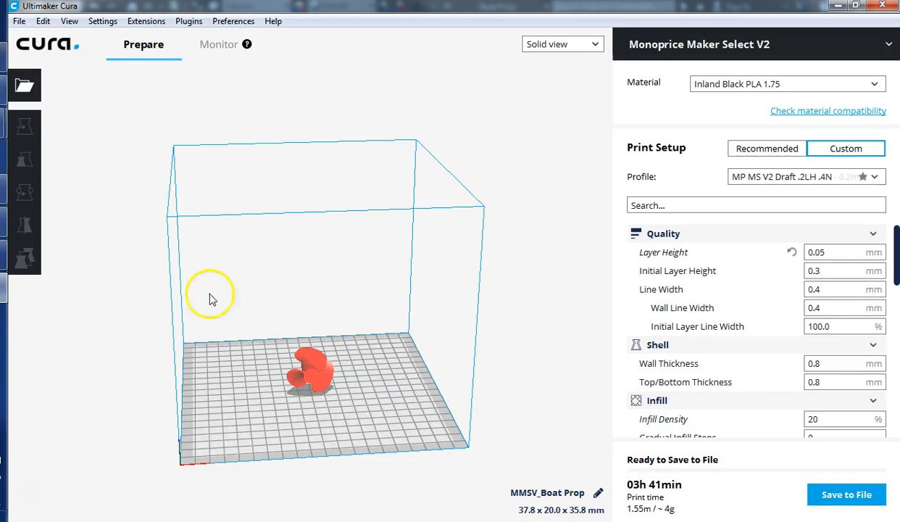
# Move the propeller forward on the build plate to about X -0.47 mm, Y 32.65 mm, and deselect it
pyautogui.click(305, 362)
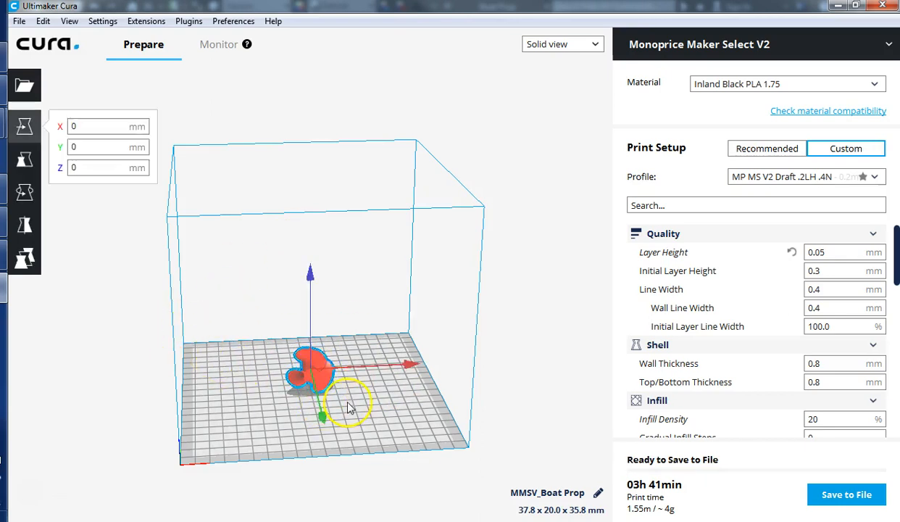
pyautogui.click(377, 403)
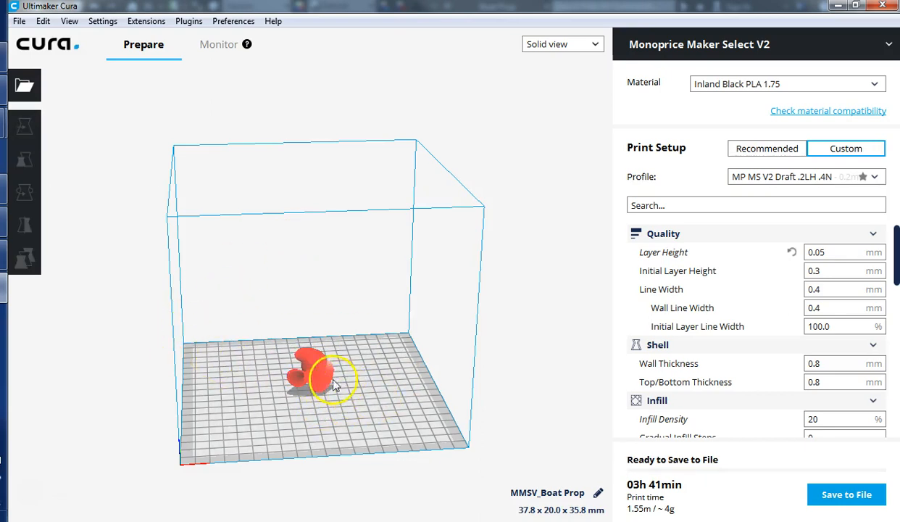
pyautogui.click(311, 372)
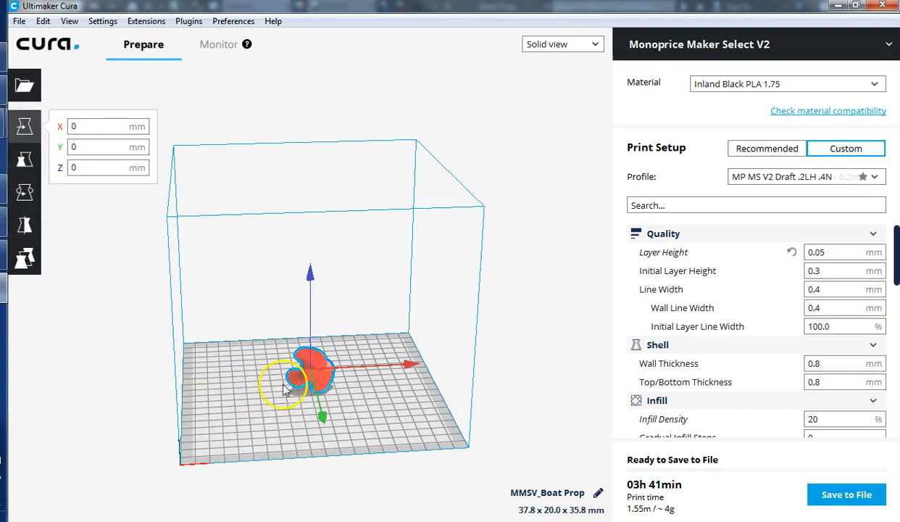
pyautogui.moveTo(294, 381)
pyautogui.mouseDown()
pyautogui.moveTo(205, 425)
pyautogui.moveTo(337, 435)
pyautogui.moveTo(381, 406)
pyautogui.moveTo(366, 362)
pyautogui.moveTo(216, 371)
pyautogui.moveTo(298, 395)
pyautogui.mouseUp()
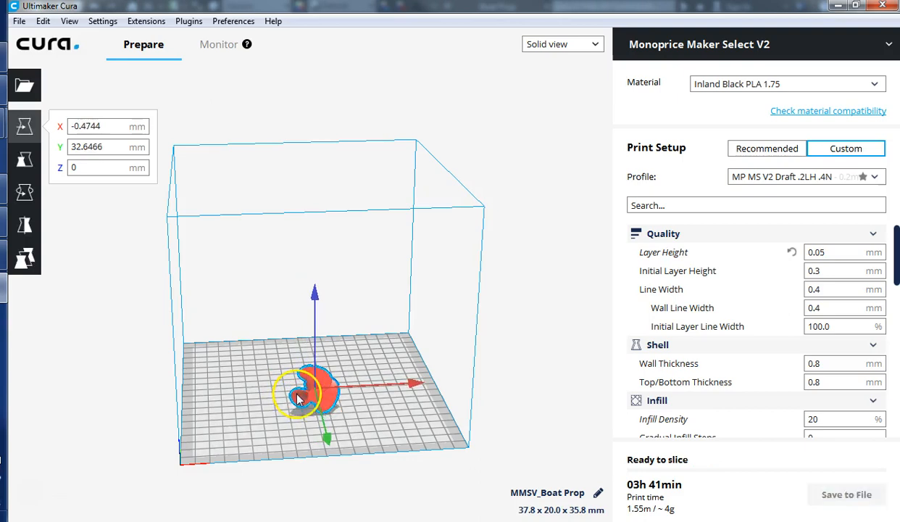
pyautogui.click(240, 389)
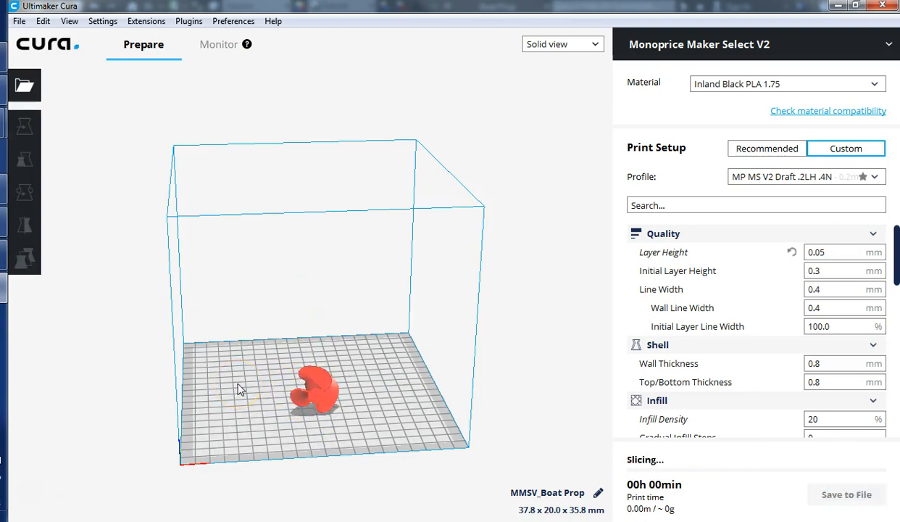
pyautogui.click(330, 417)
# Examine the propeller model up close and how it sits on the build plate
pyautogui.scroll(8, 326, 415)
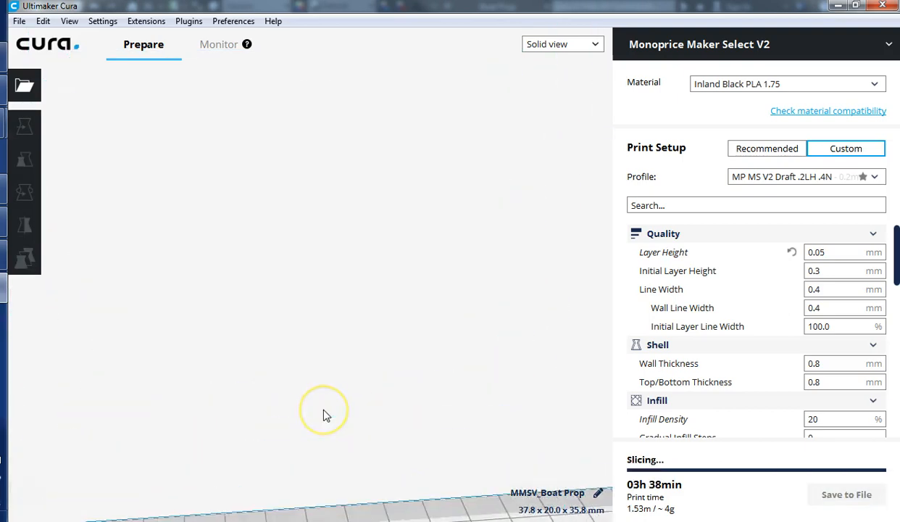
pyautogui.scroll(-6, 325, 417)
pyautogui.scroll(6, 326, 424)
pyautogui.scroll(-6, 325, 429)
pyautogui.scroll(5, 325, 429)
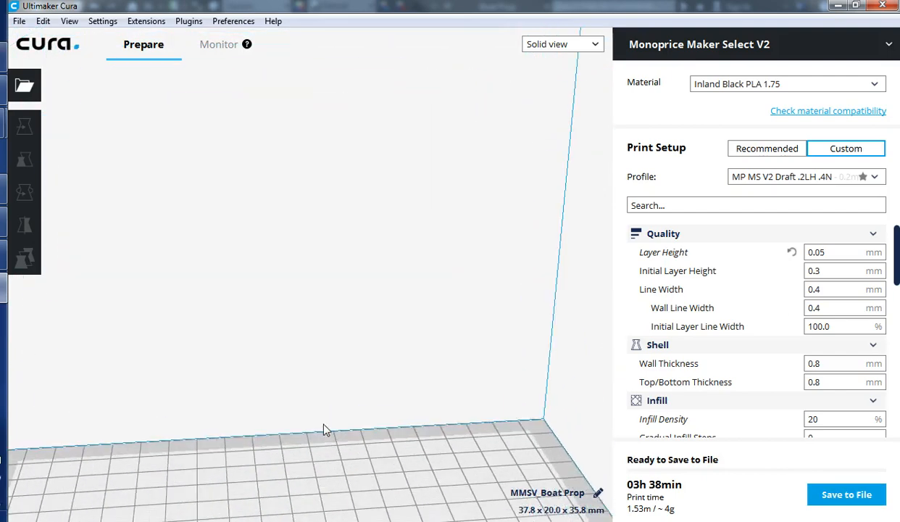
pyautogui.scroll(-5, 325, 429)
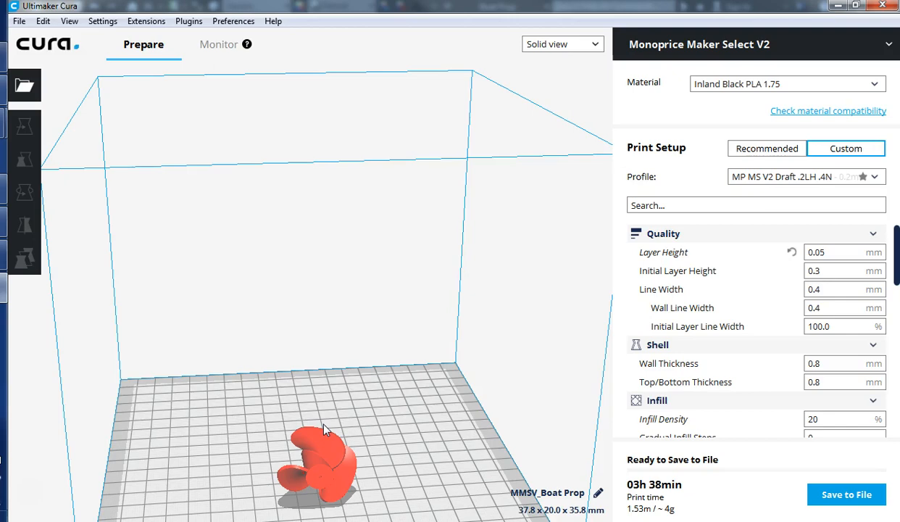
pyautogui.moveTo(323, 424); pyautogui.dragTo(329, 228, button='middle')
pyautogui.scroll(6, 328, 321)
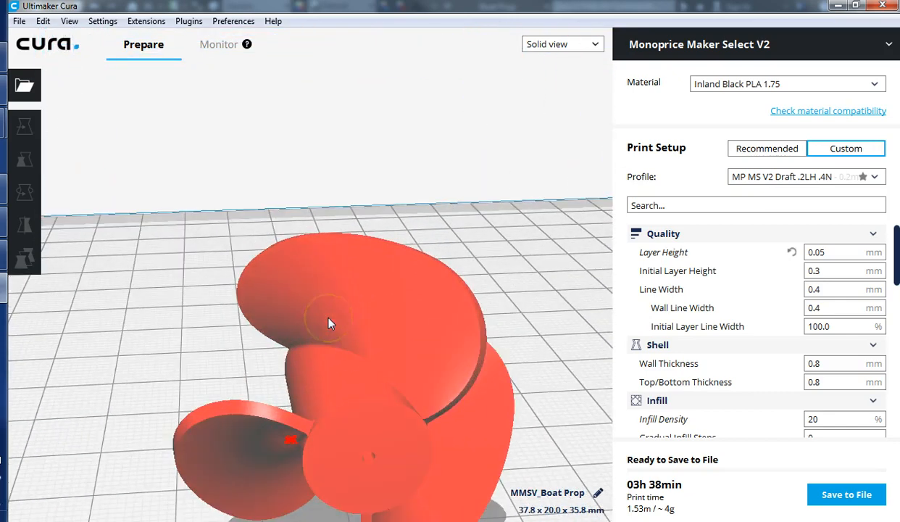
pyautogui.scroll(-2, 326, 326)
pyautogui.moveTo(331, 429); pyautogui.dragTo(328, 376, button='middle')
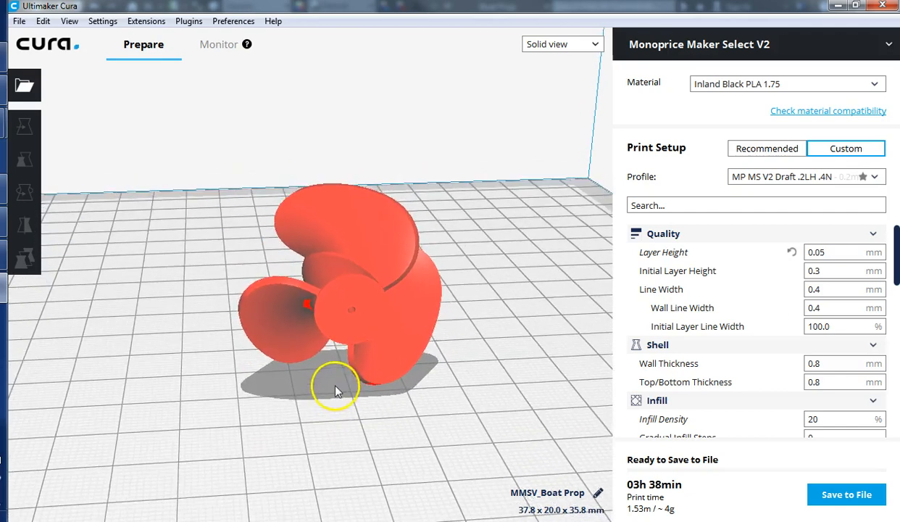
pyautogui.scroll(5, 337, 386)
pyautogui.scroll(-6, 337, 386)
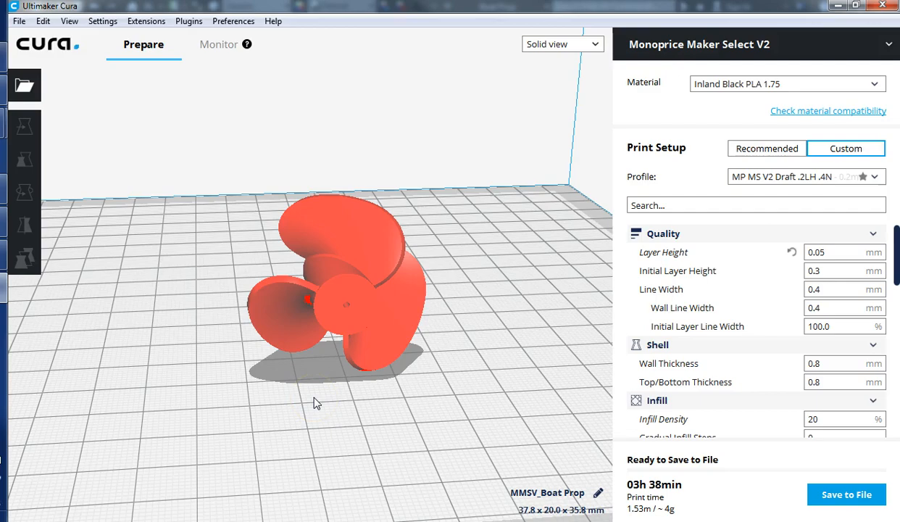
# Rotate the propeller 90° about the X axis so its hub stands upright on the build plate, and deselect it
pyautogui.moveTo(315, 402); pyautogui.dragTo(427, 386, button='right')
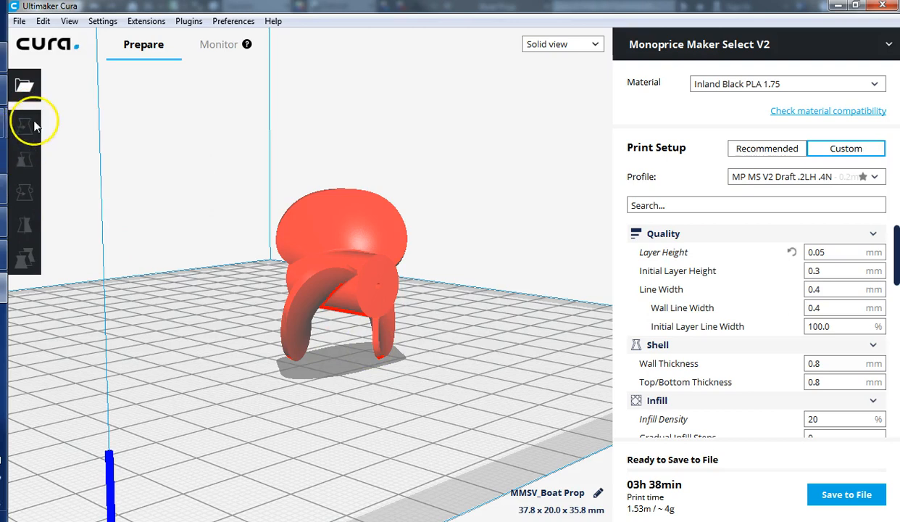
pyautogui.click(320, 259)
pyautogui.click(27, 162)
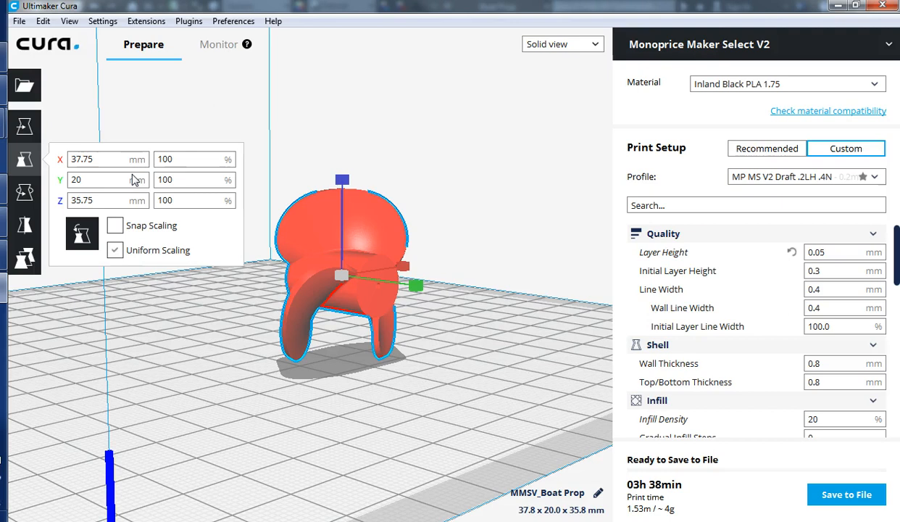
pyautogui.click(25, 193)
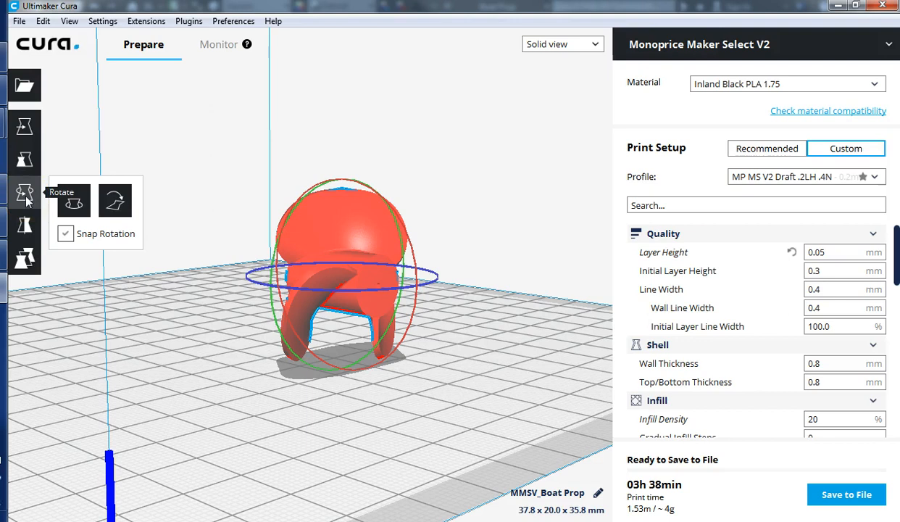
pyautogui.moveTo(372, 401); pyautogui.dragTo(392, 357, button='right')
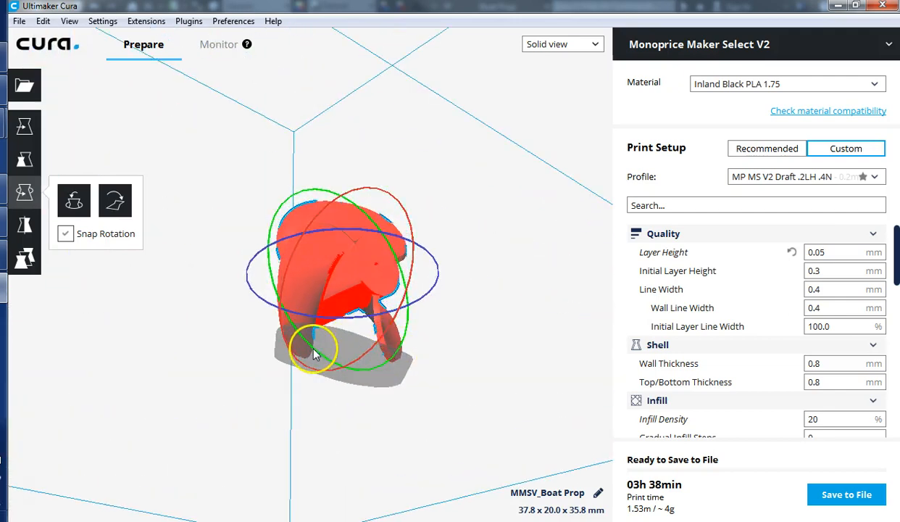
pyautogui.moveTo(468, 268); pyautogui.dragTo(493, 338, button='right')
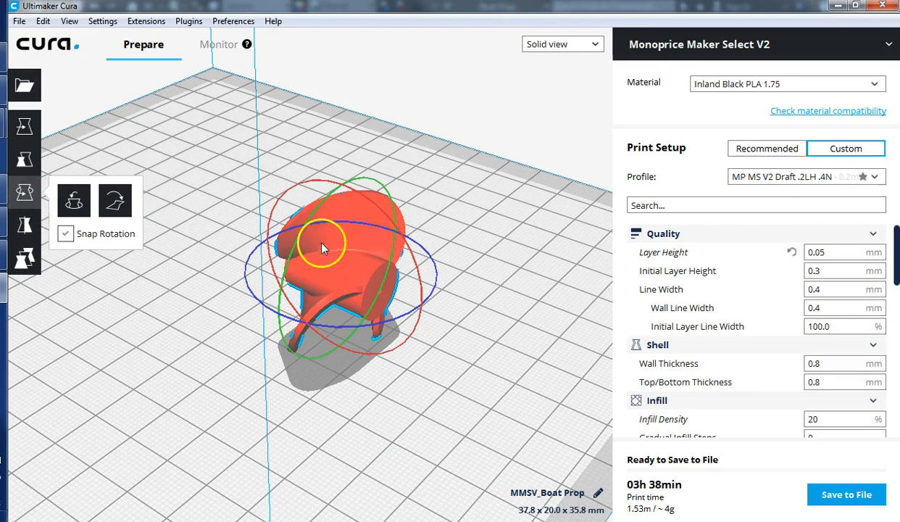
pyautogui.click(289, 190)
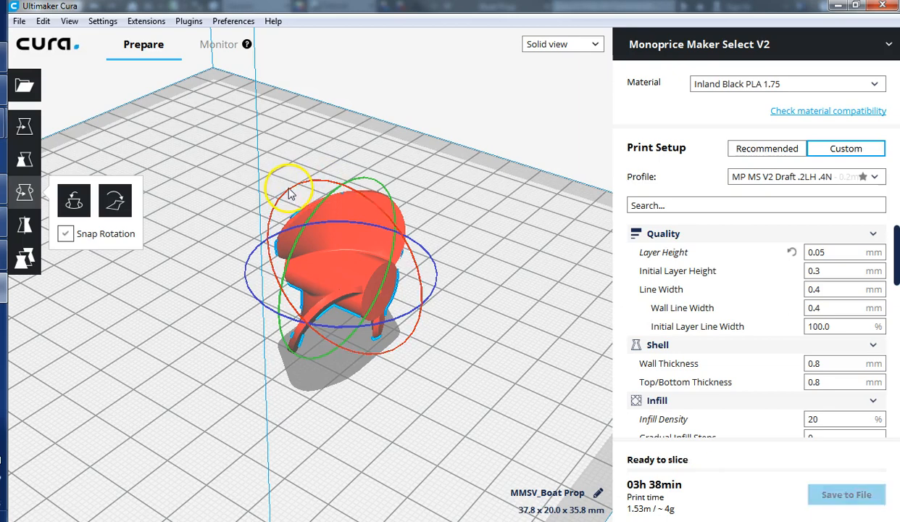
pyautogui.moveTo(293, 190); pyautogui.dragTo(395, 271)
pyautogui.click(497, 250)
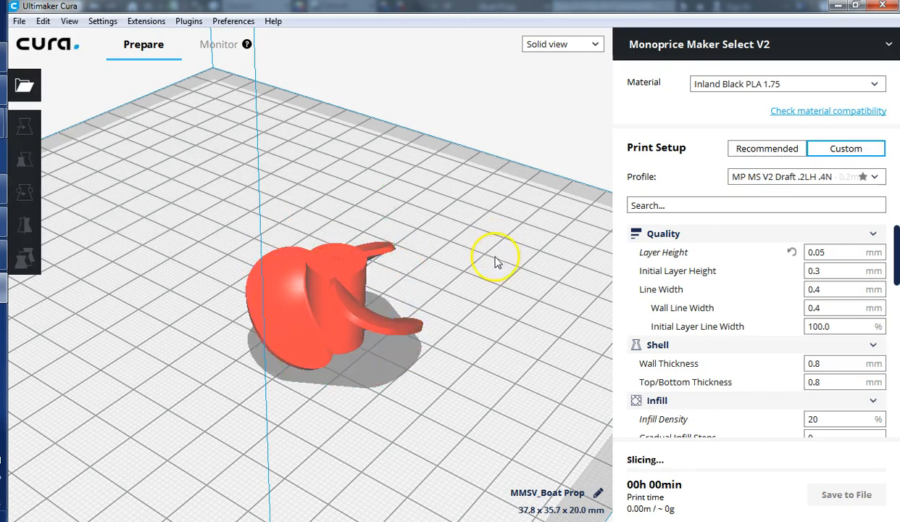
# Switch to Layer view and examine the brim and lowest layers of the sliced propeller, up to layer 15
pyautogui.moveTo(481, 358); pyautogui.dragTo(143, 339, button='right')
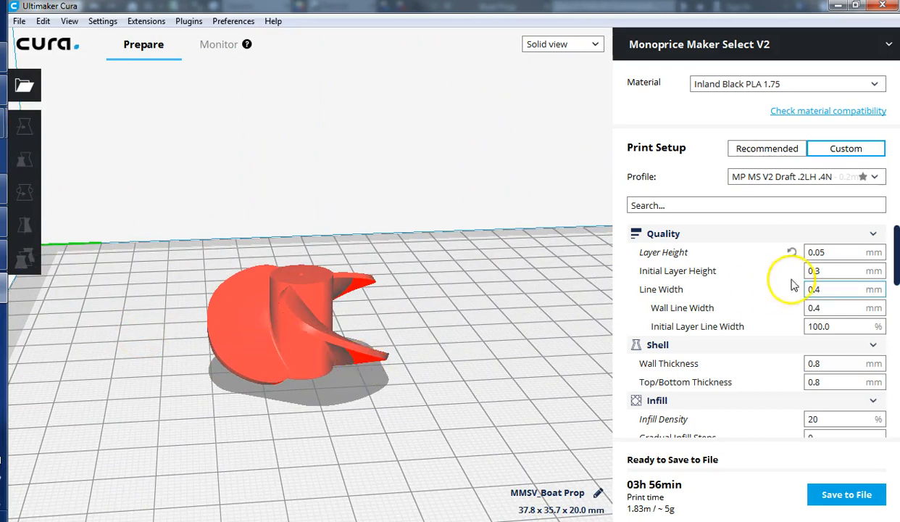
pyautogui.click(583, 46)
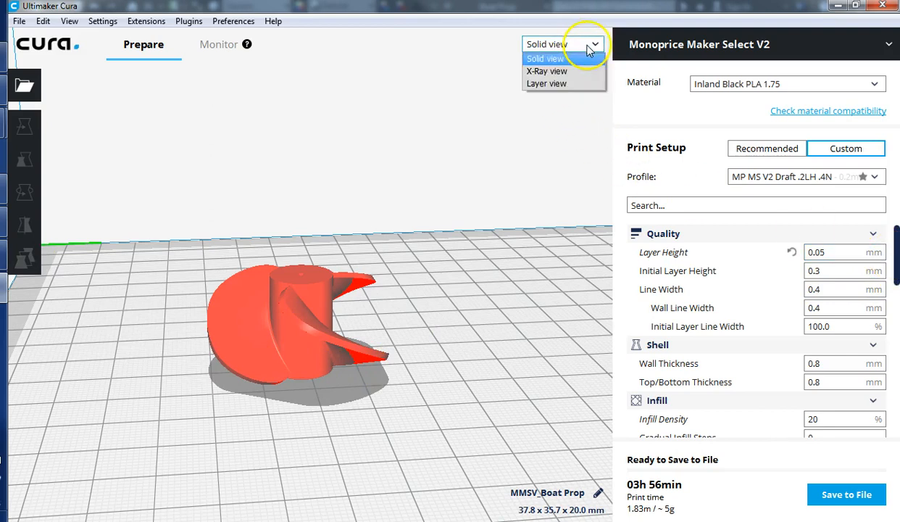
pyautogui.click(558, 85)
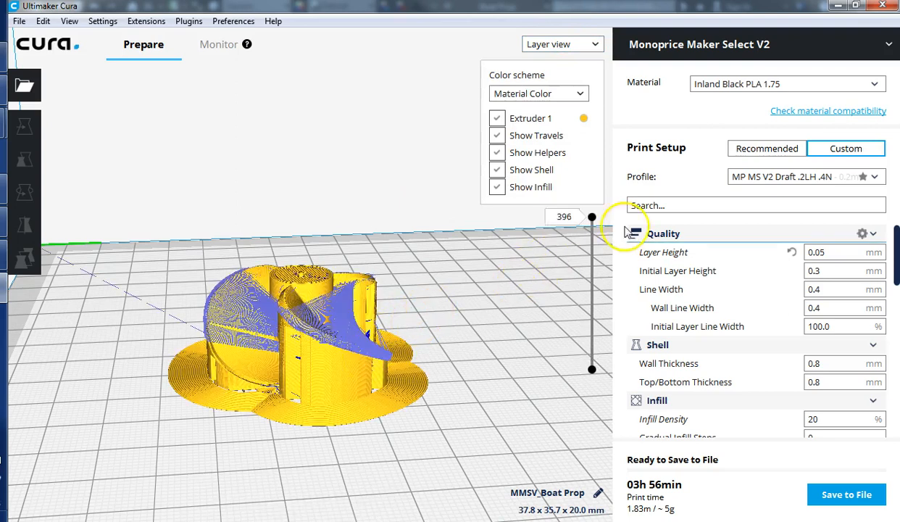
pyautogui.moveTo(592, 218); pyautogui.dragTo(569, 394)
pyautogui.moveTo(427, 428); pyautogui.dragTo(316, 424, button='right')
pyautogui.scroll(5, 319, 416)
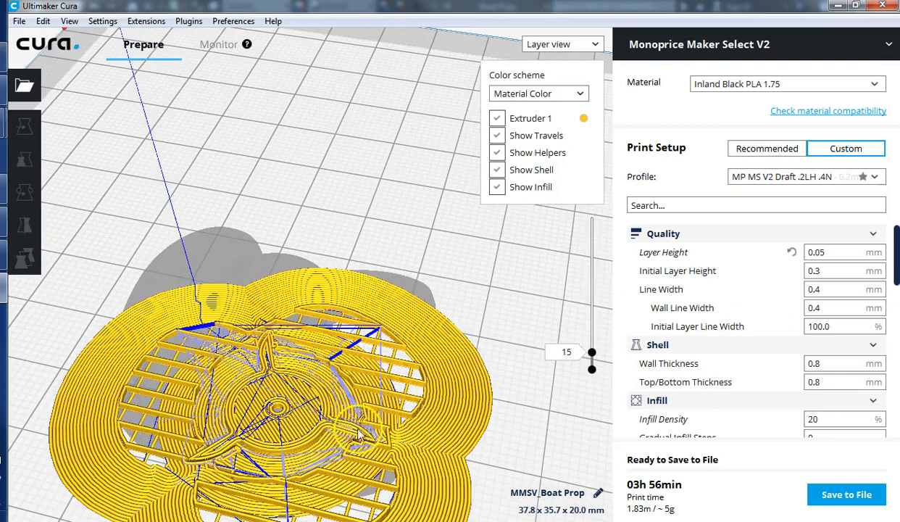
# Show the sliced layers up to 150 and examine the supports, blade walls and hub infill up close
pyautogui.scroll(-2, 328, 415)
pyautogui.moveTo(594, 359); pyautogui.dragTo(592, 304)
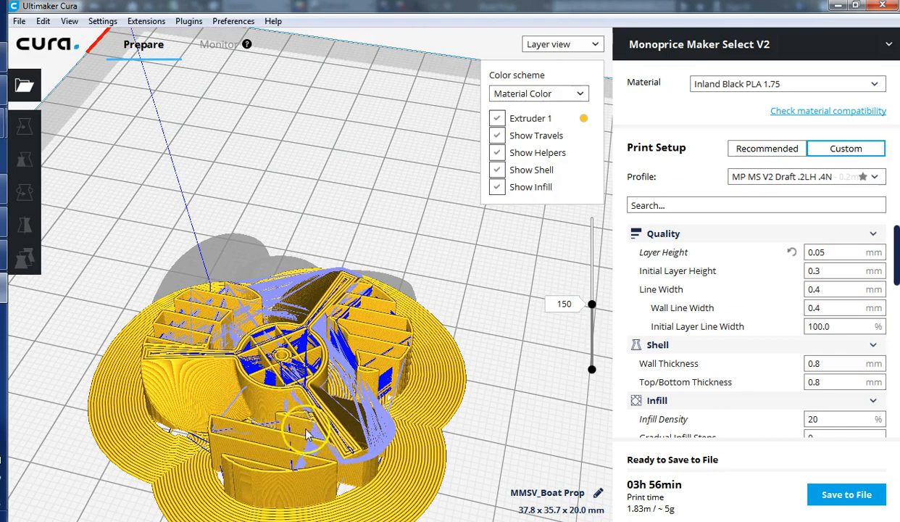
pyautogui.moveTo(290, 435); pyautogui.dragTo(311, 257, button='right')
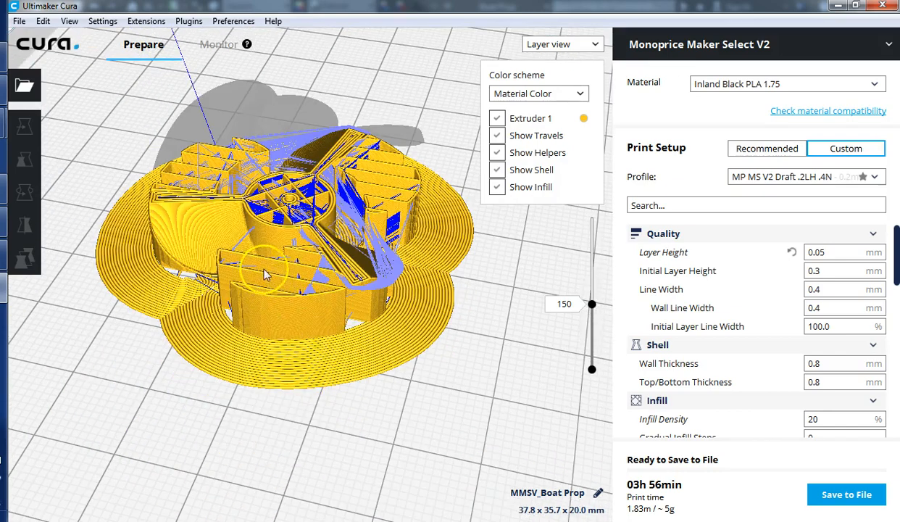
pyautogui.scroll(5, 337, 279)
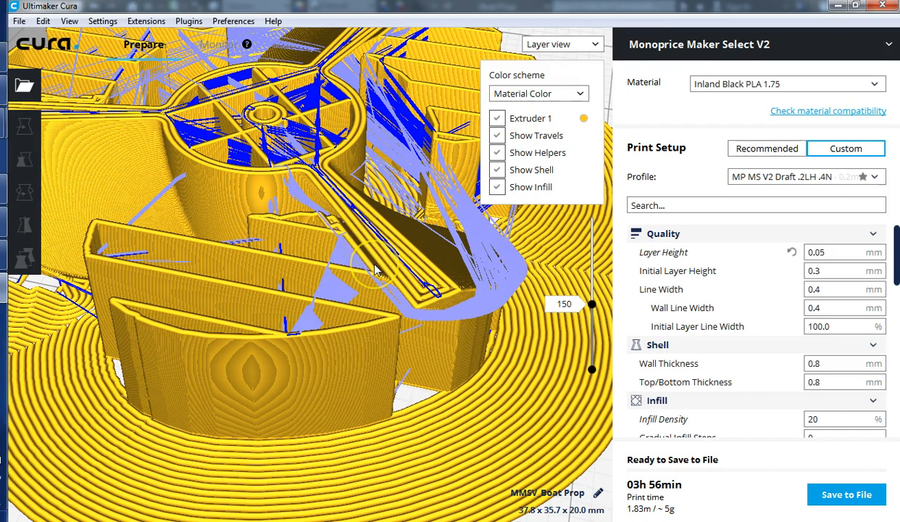
pyautogui.scroll(-4, 376, 270)
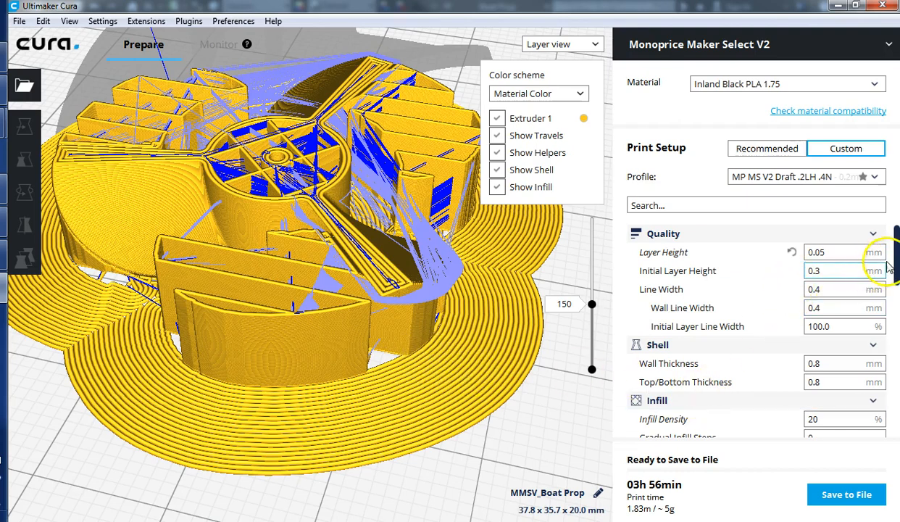
# Review the cooling, support and build plate adhesion settings in the custom print setup, and return to the Quality settings
pyautogui.moveTo(897, 258); pyautogui.dragTo(897, 412)
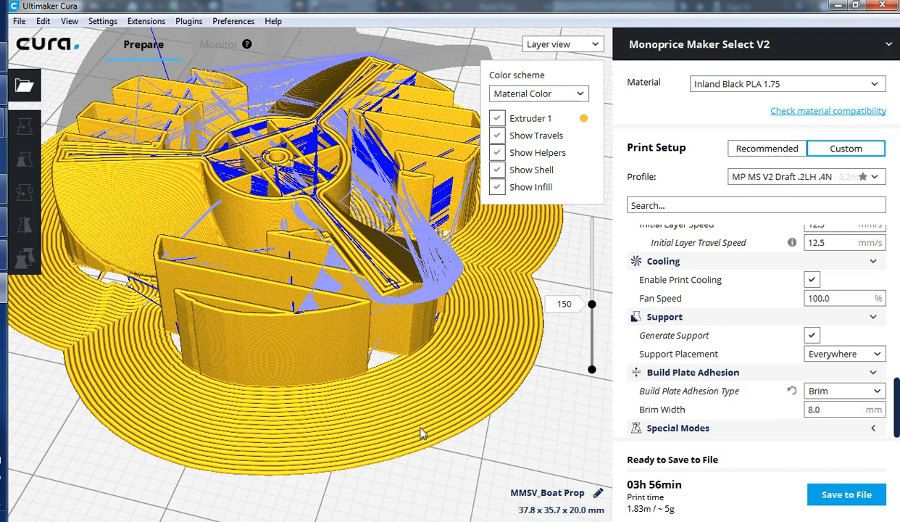
pyautogui.click(415, 385)
pyautogui.scroll(10, 874, 358)
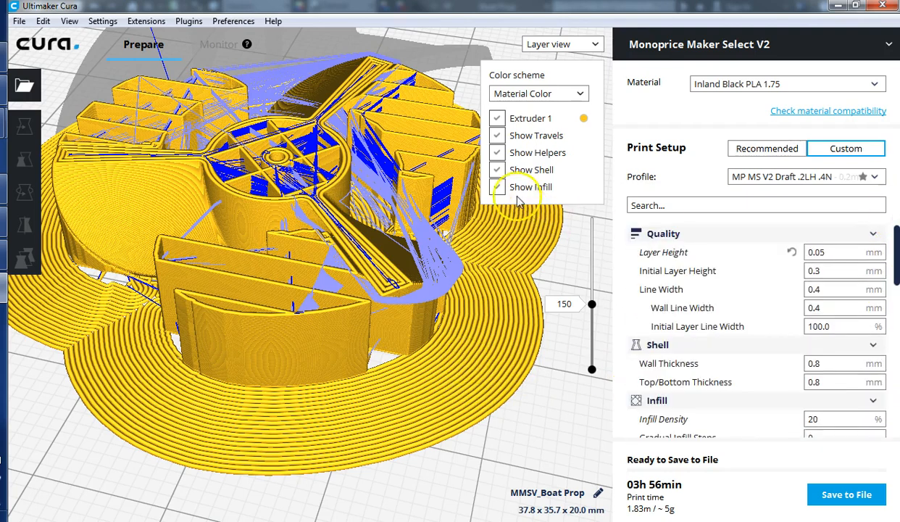
# Switch back to Solid view and check the print time, the material estimate and the propeller's place on the build plate
pyautogui.click(588, 44)
pyautogui.click(553, 62)
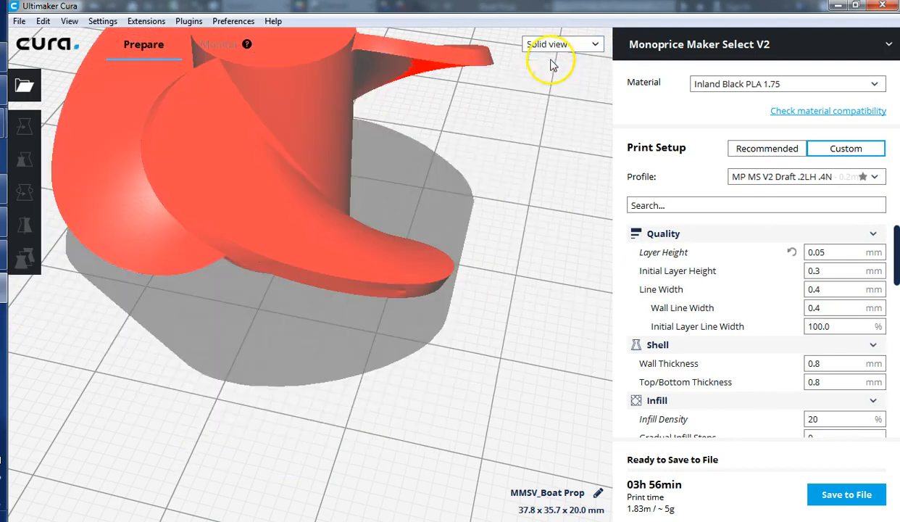
pyautogui.scroll(4, 440, 199)
pyautogui.scroll(-2, 442, 200)
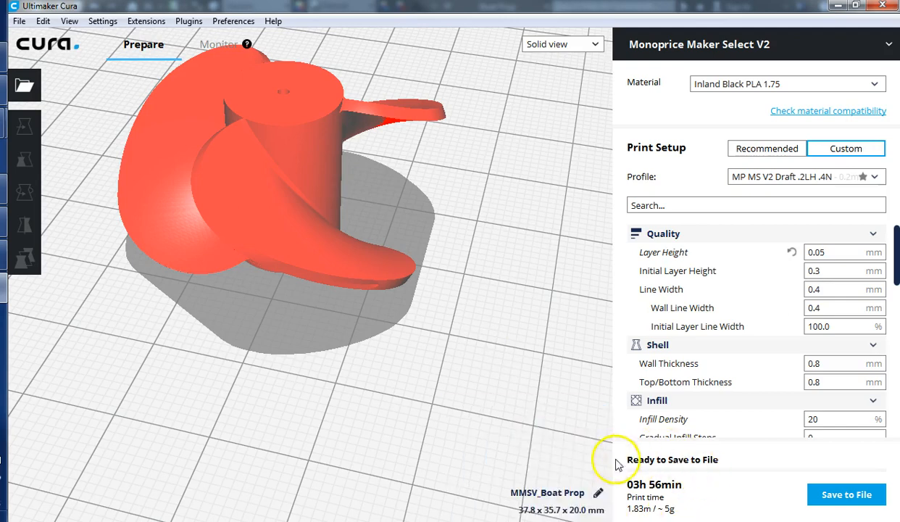
pyautogui.moveTo(681, 493)
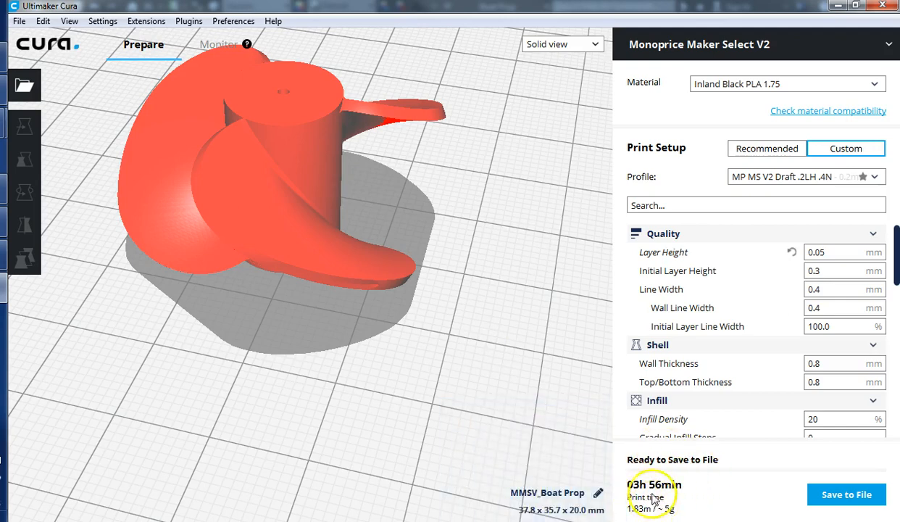
pyautogui.moveTo(656, 507)
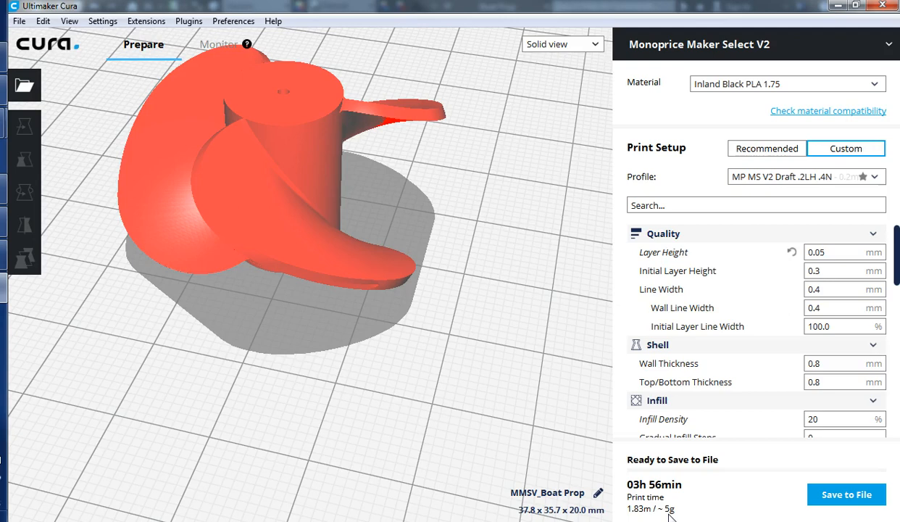
pyautogui.click(234, 183)
pyautogui.scroll(-10, 289, 181)
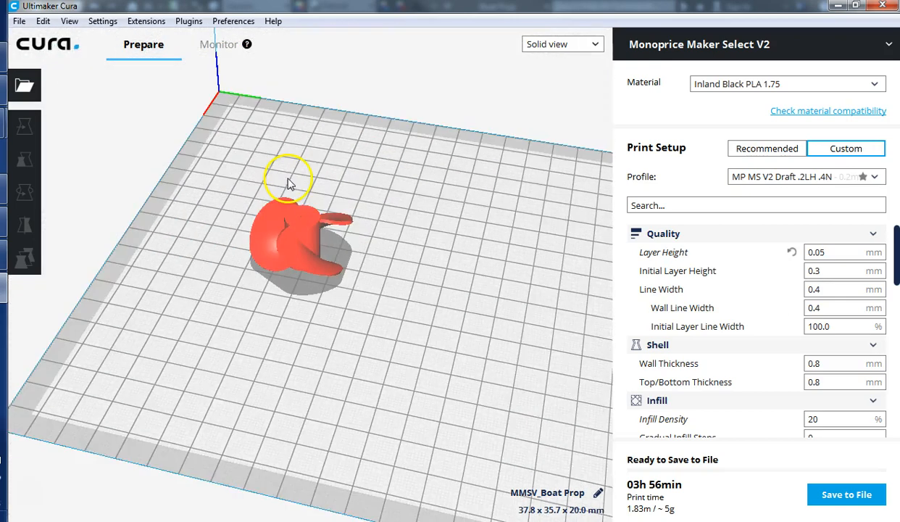
pyautogui.scroll(-2, 323, 254)
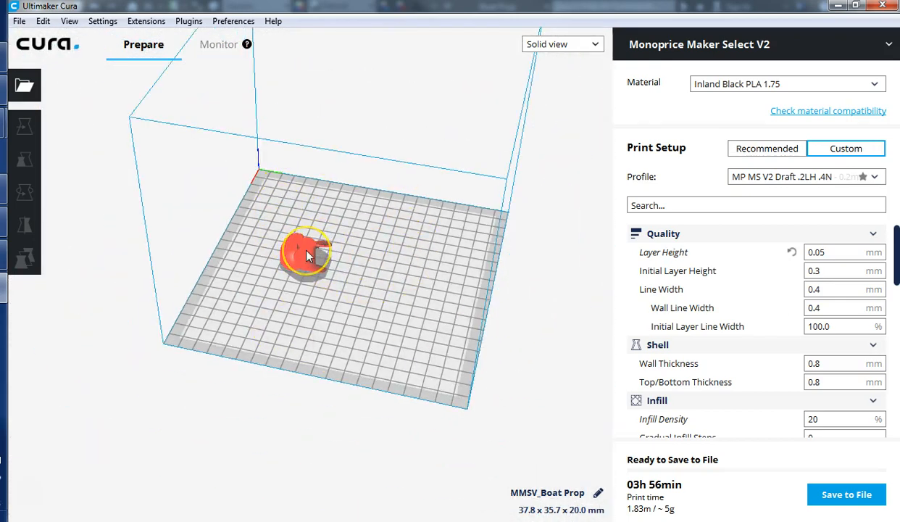
pyautogui.scroll(2, 307, 255)
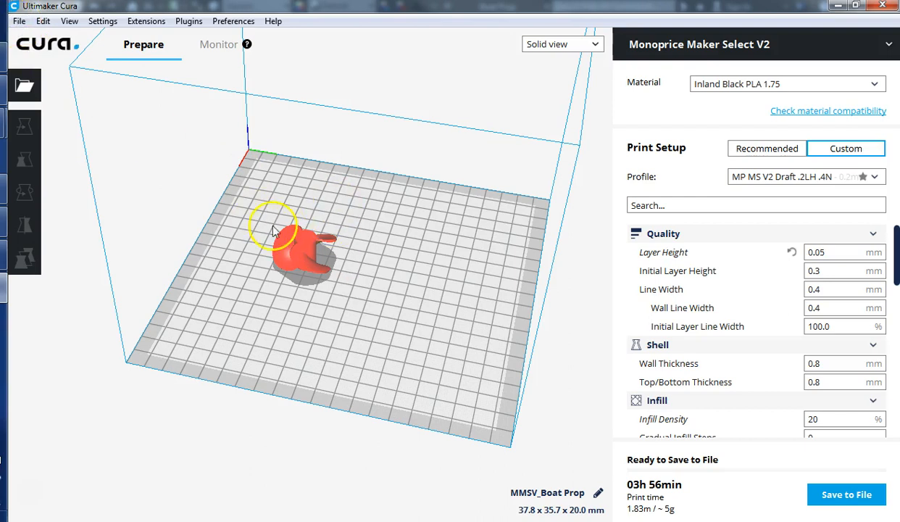
# Start saving the Cura project as MMSV_Boat Prop.curaproject.3mf in the Mod Print Files folder, and cancel the save
pyautogui.click(20, 22)
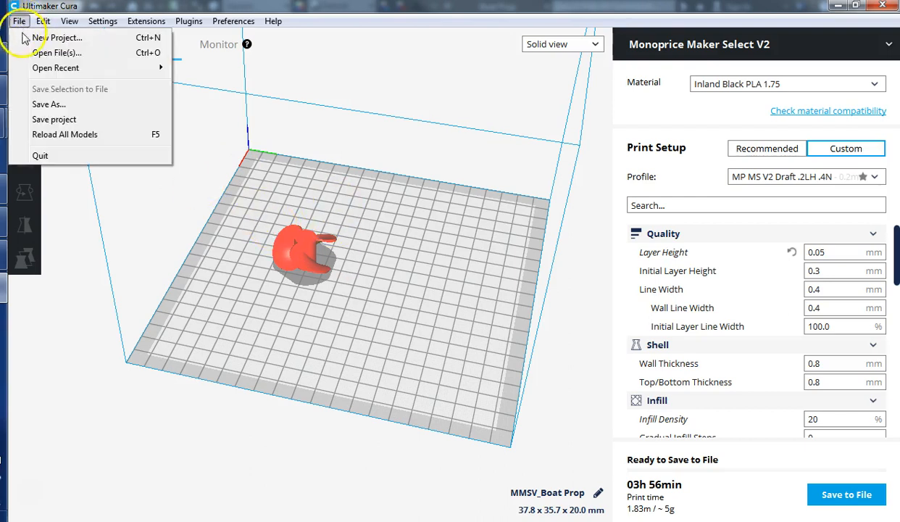
pyautogui.click(58, 120)
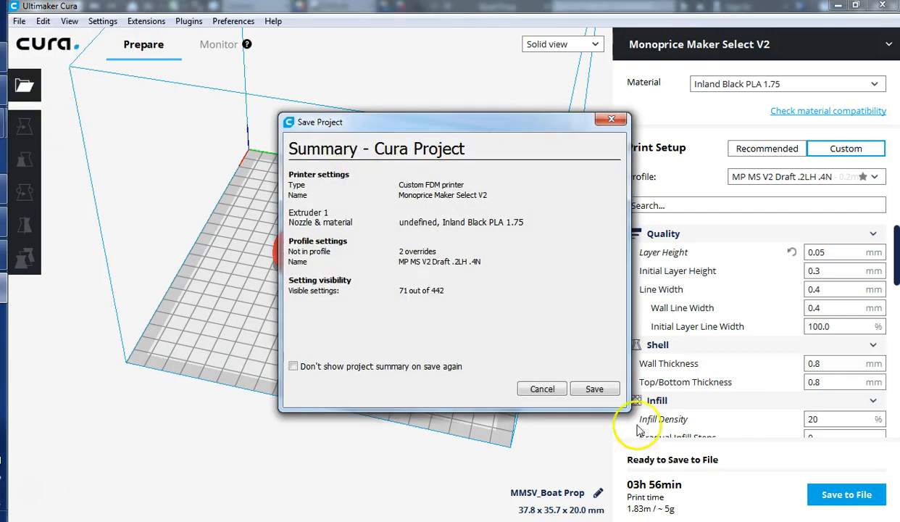
pyautogui.click(594, 388)
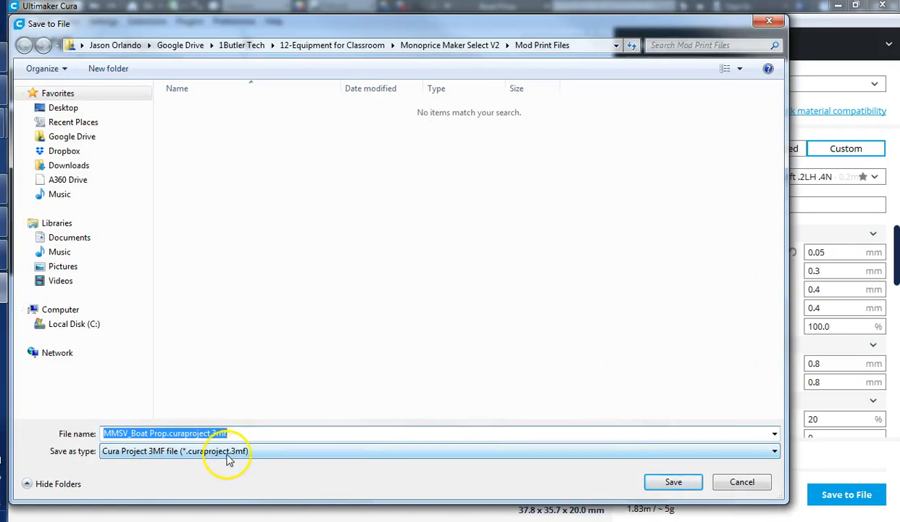
pyautogui.click(746, 482)
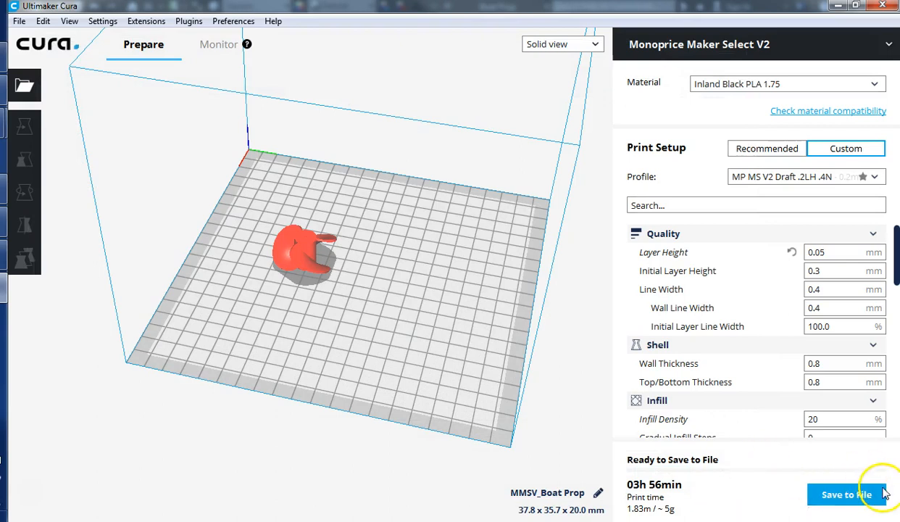
# Start saving the sliced propeller as the GCode file MMSV_Boat Prop in the Mod Print Files folder, and cancel the save
pyautogui.click(860, 498)
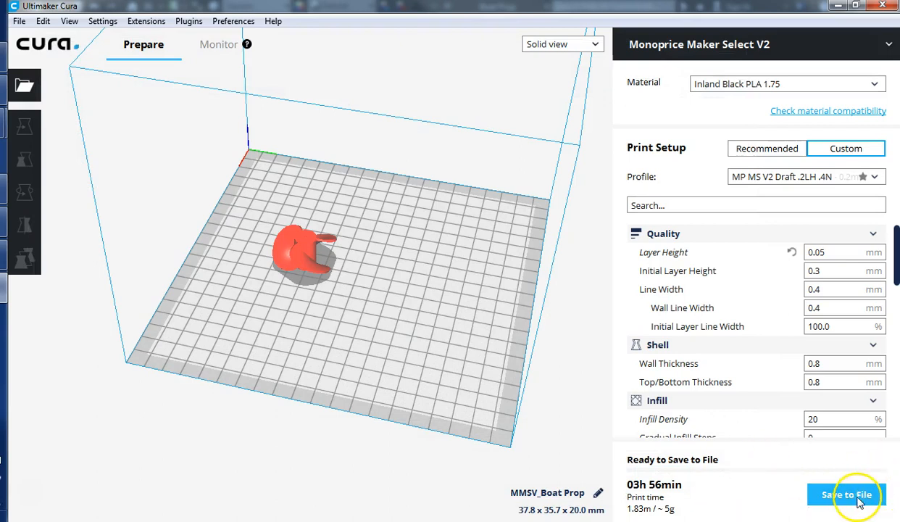
pyautogui.click(19, 21)
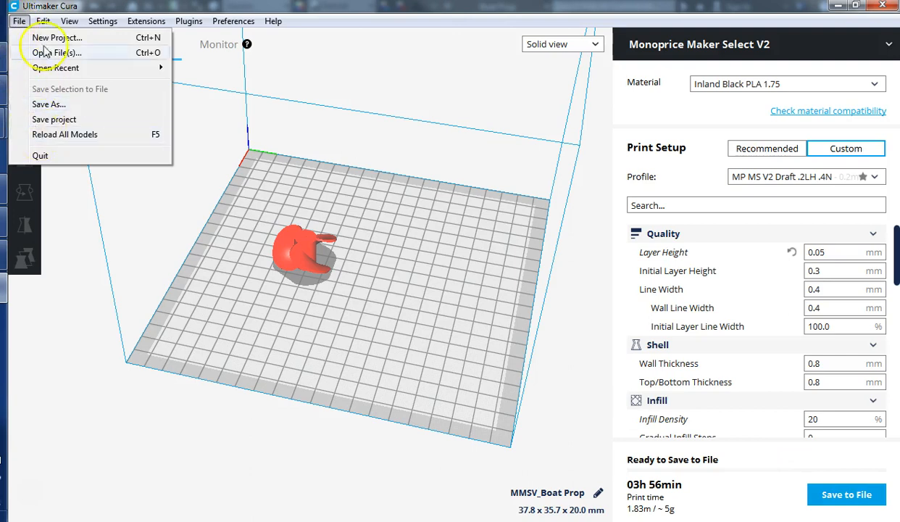
pyautogui.moveTo(43, 23)
pyautogui.click(376, 11)
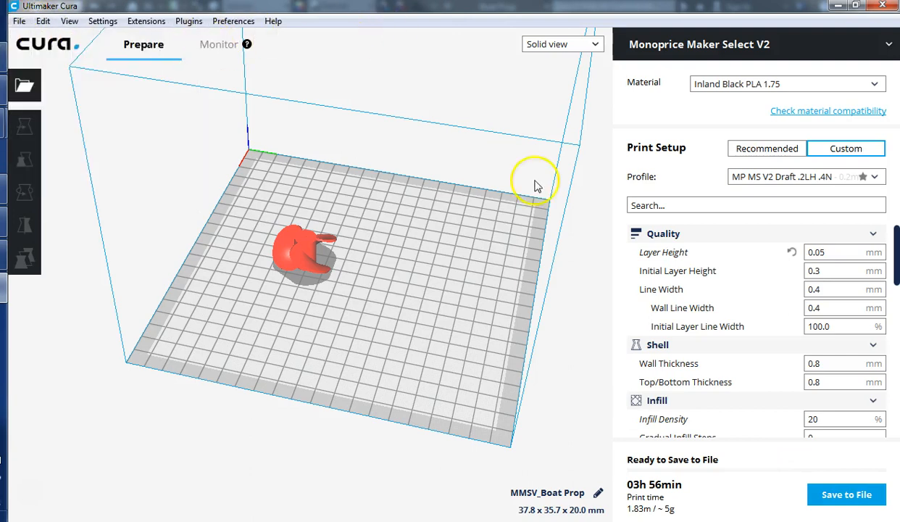
pyautogui.click(847, 495)
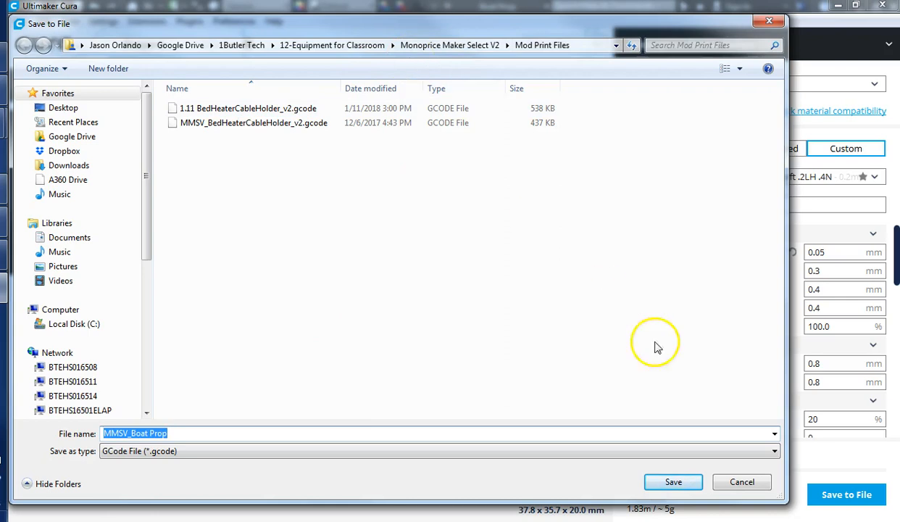
pyautogui.click(747, 484)
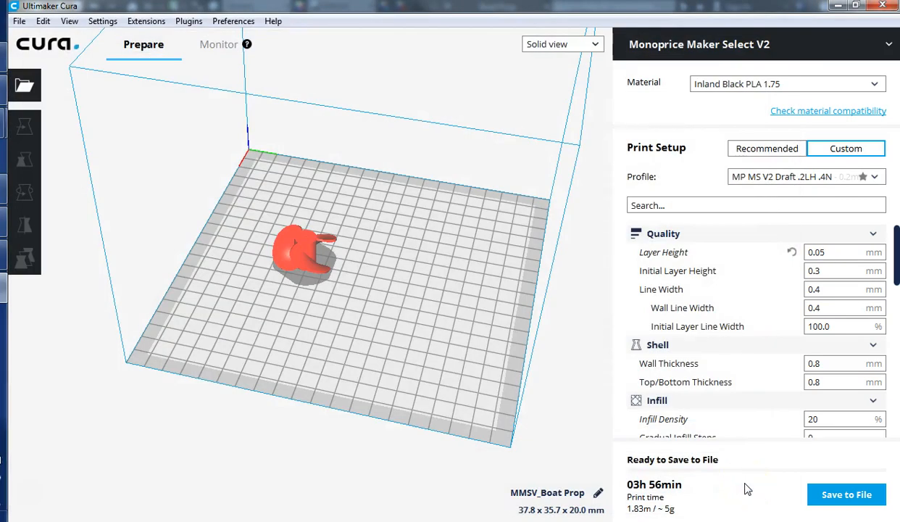